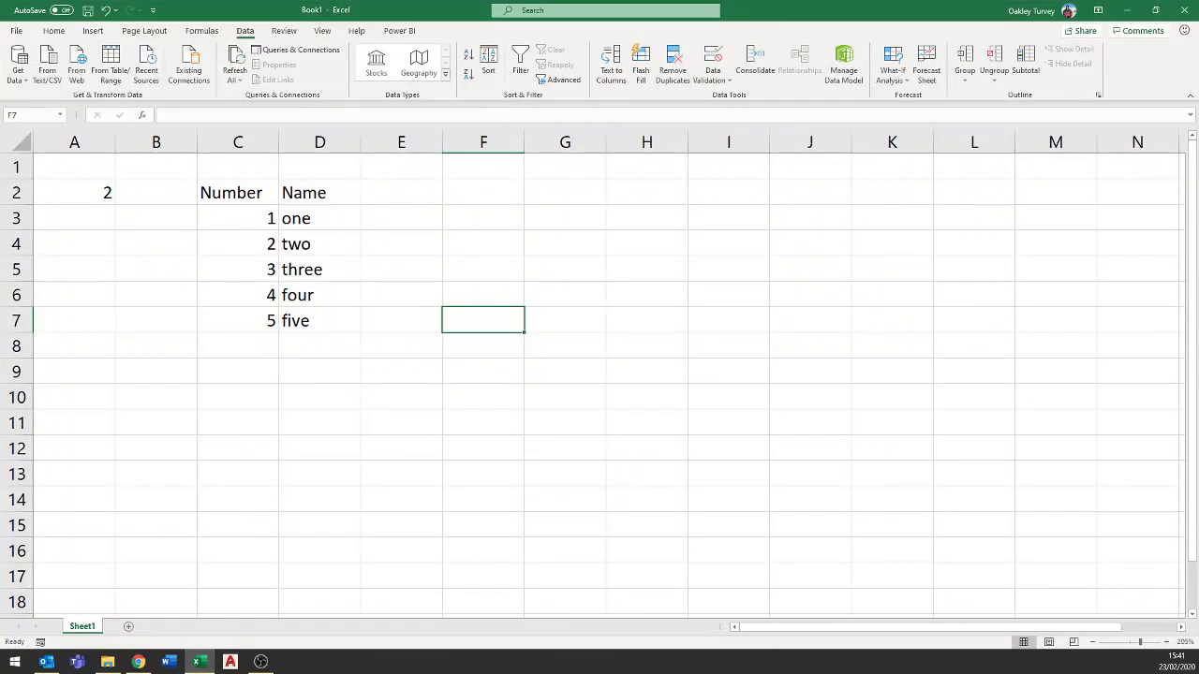
Step: Change the dropdown number in A2 from 2 to 3
{"action": "left_click", "coordinate": [84, 197]}
{"action": "left_click", "coordinate": [121, 199]}
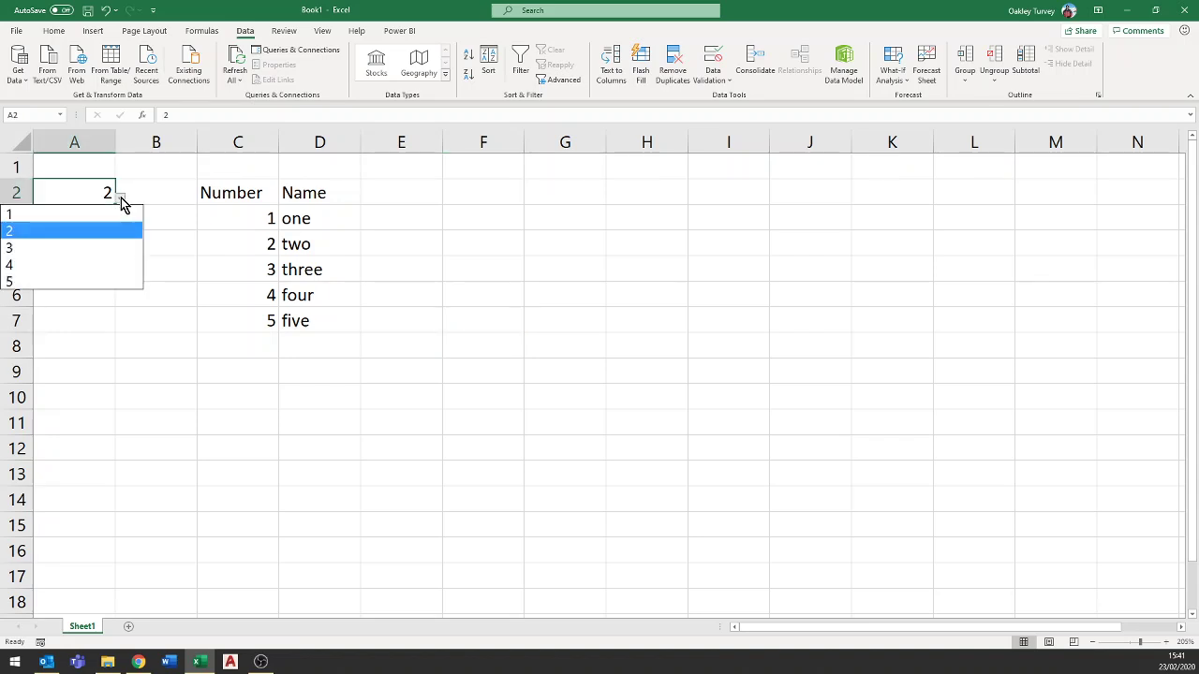
{"action": "left_click", "coordinate": [53, 245]}
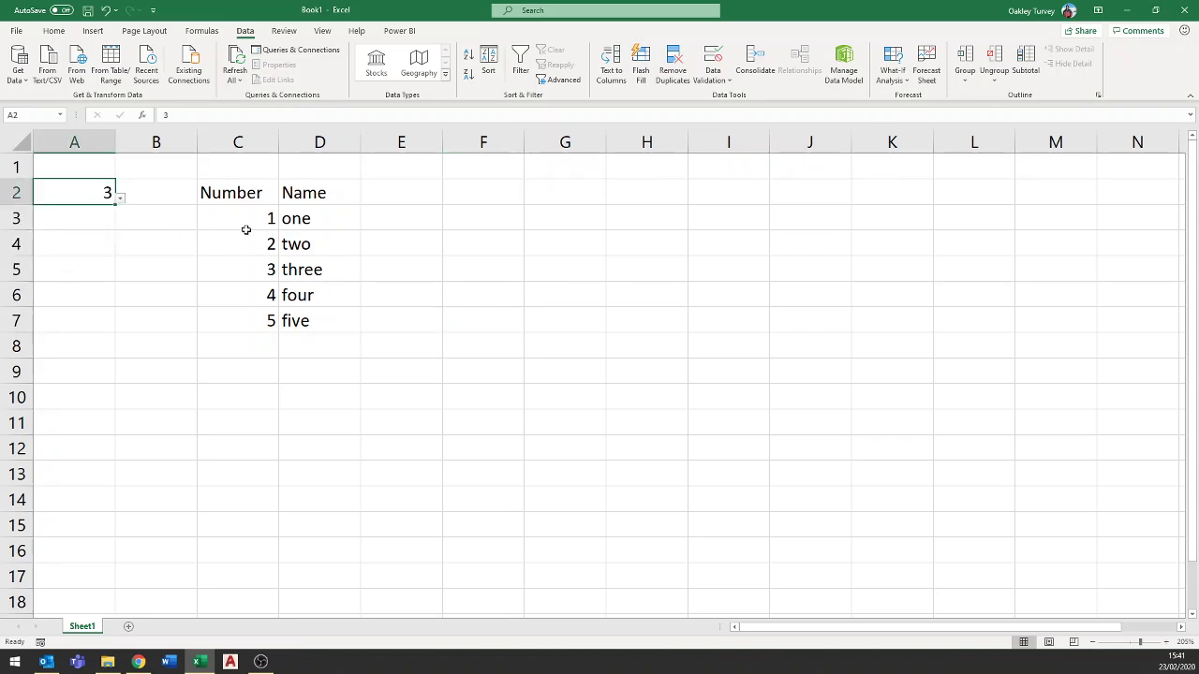
Step: Highlight the Number values C3:C7 and Name values D3:D7, then select A3
{"action": "left_click_drag", "start_coordinate": [251, 226], "coordinate": [263, 316]}
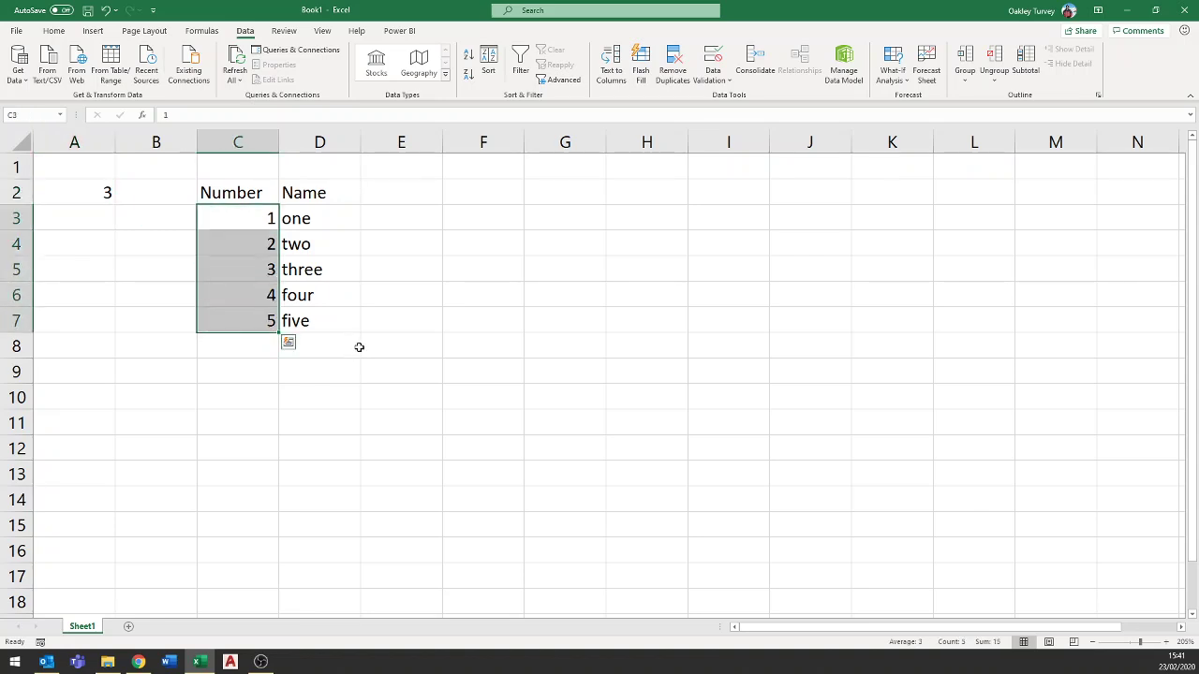
{"action": "left_click_drag", "start_coordinate": [331, 217], "coordinate": [320, 318]}
{"action": "left_click", "coordinate": [71, 220]}
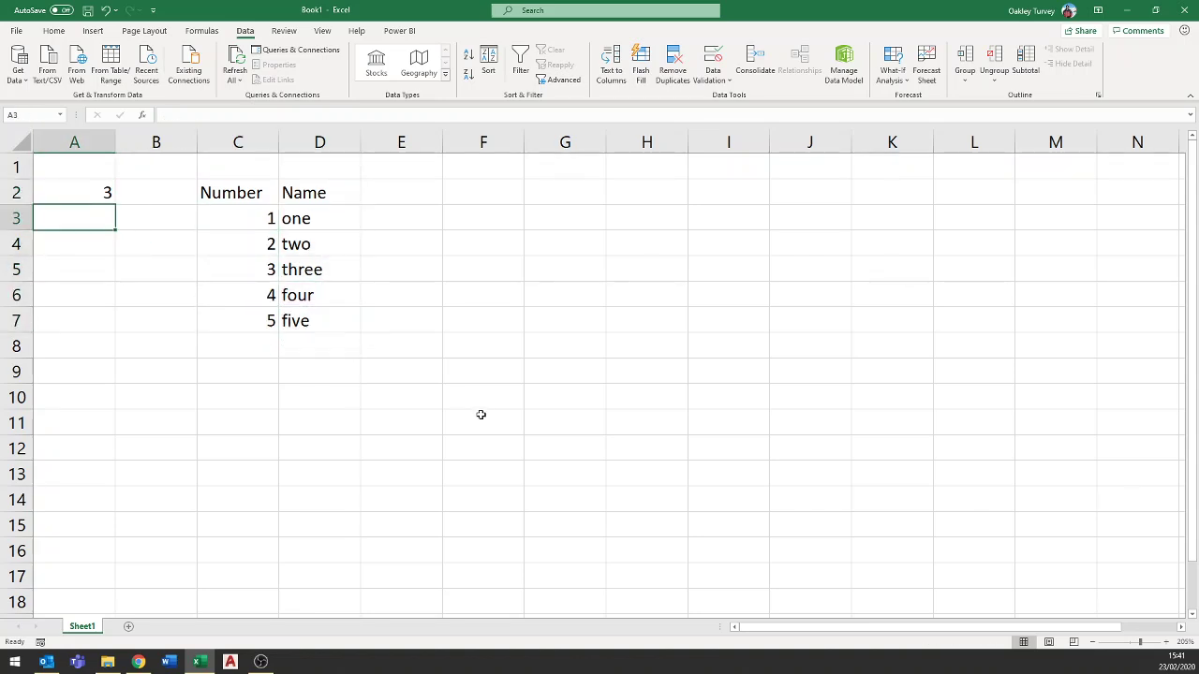
Step: Enter =XLOOKUP(A2,C3:C7,D3:D7) in A3 to look up the dropdown number's name
{"action": "type", "text": "="}
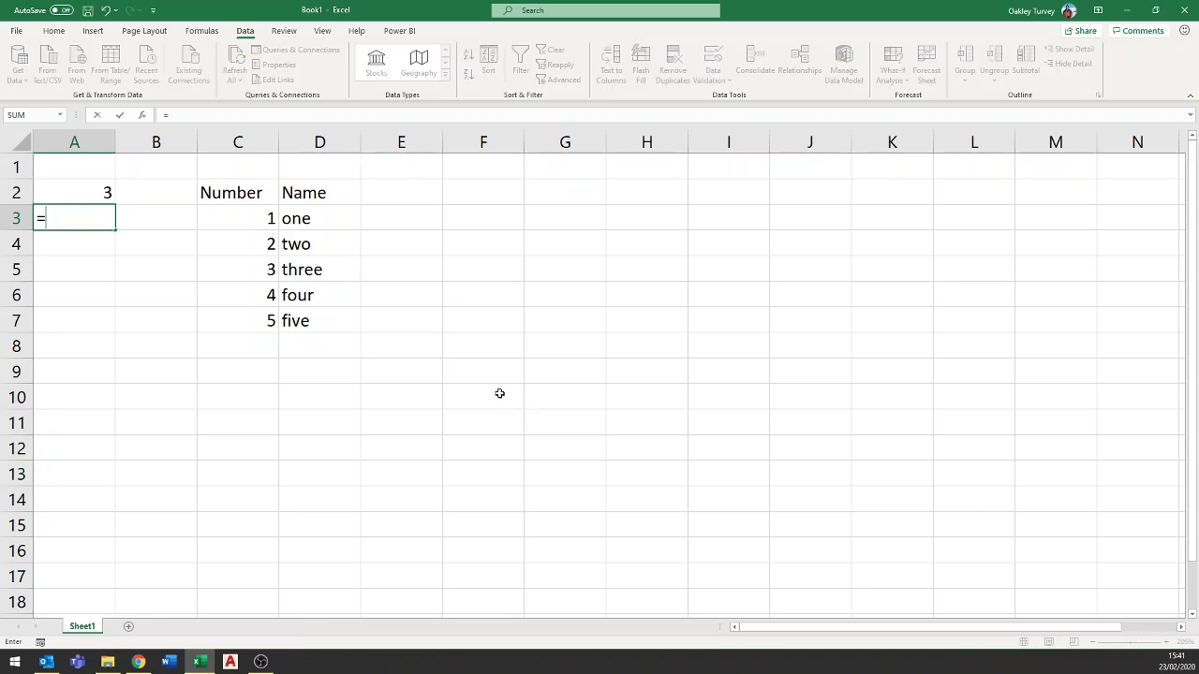
{"action": "type", "text": "XLOOKUP("}
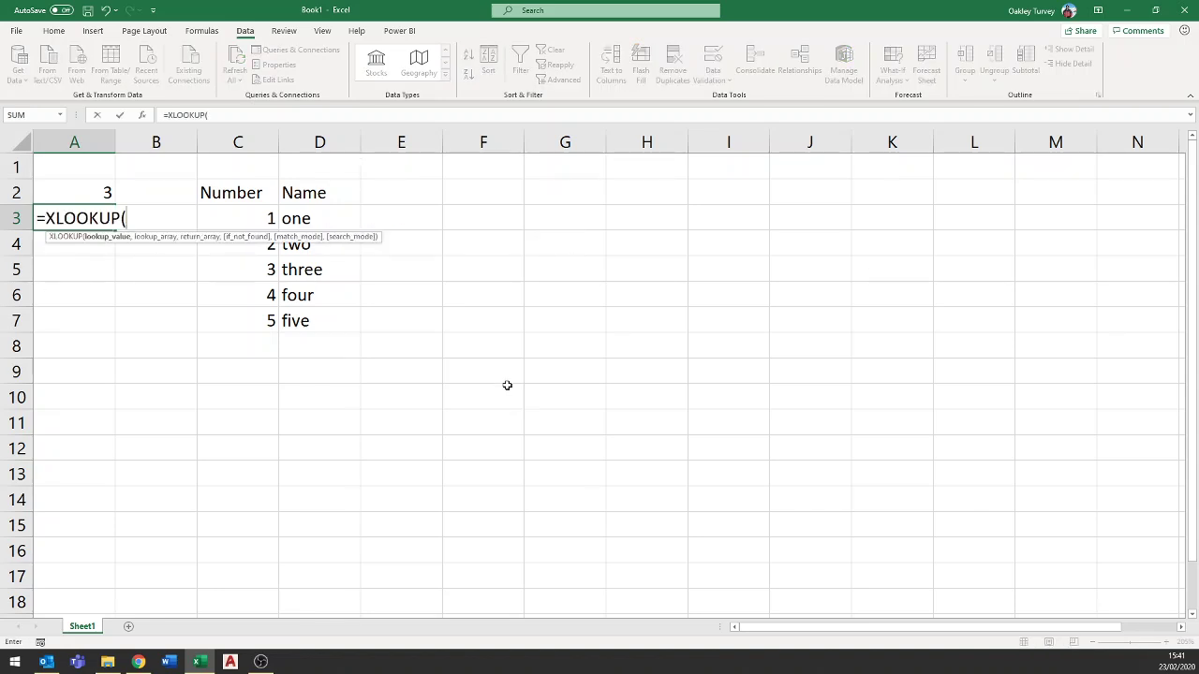
{"action": "key", "text": "Up"}
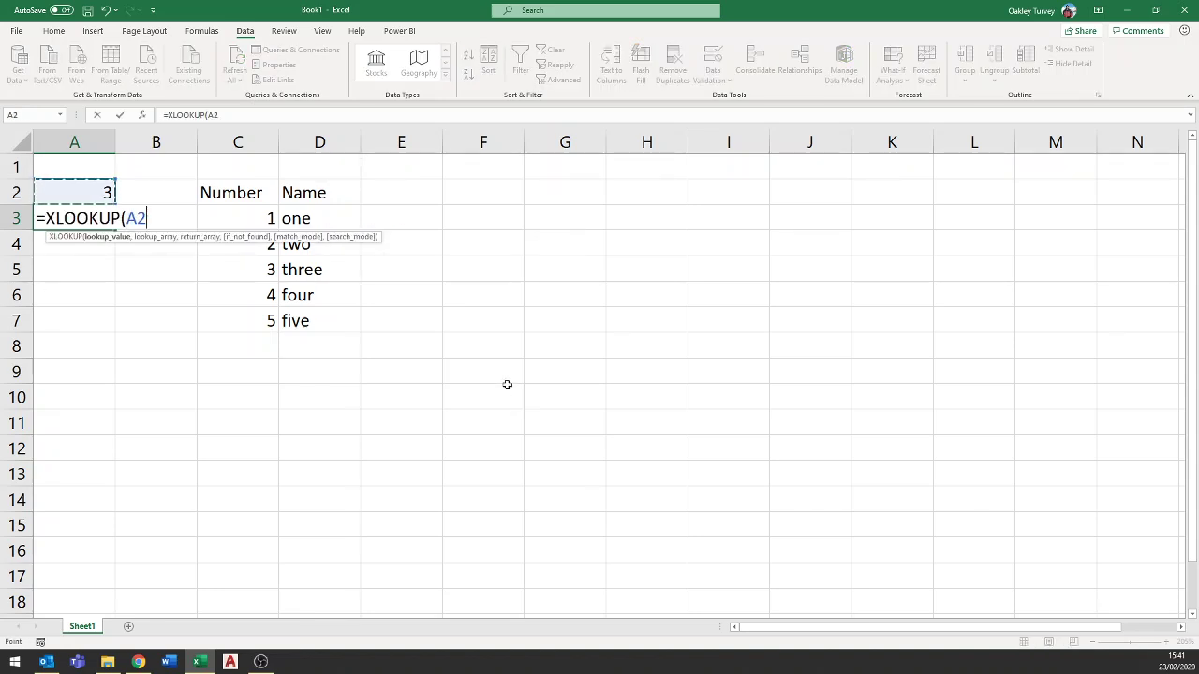
{"action": "type", "text": ","}
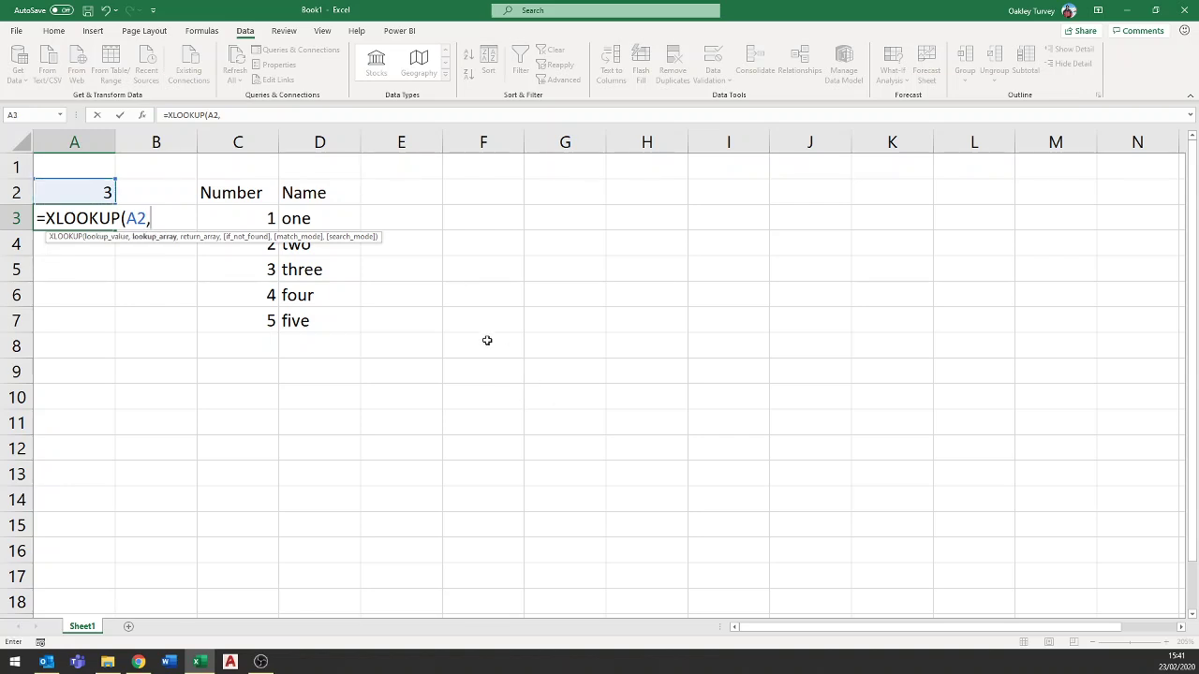
{"action": "left_click", "coordinate": [258, 219]}
{"action": "key", "text": "ctrl+shift+Down"}
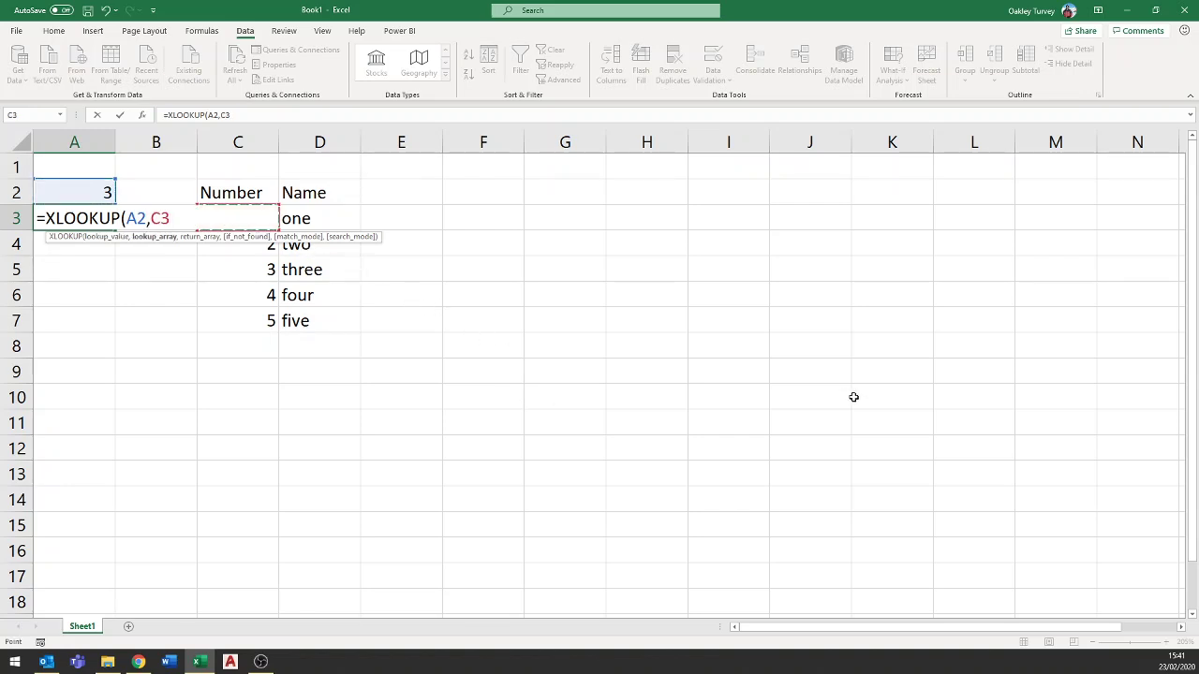
{"action": "type", "text": ","}
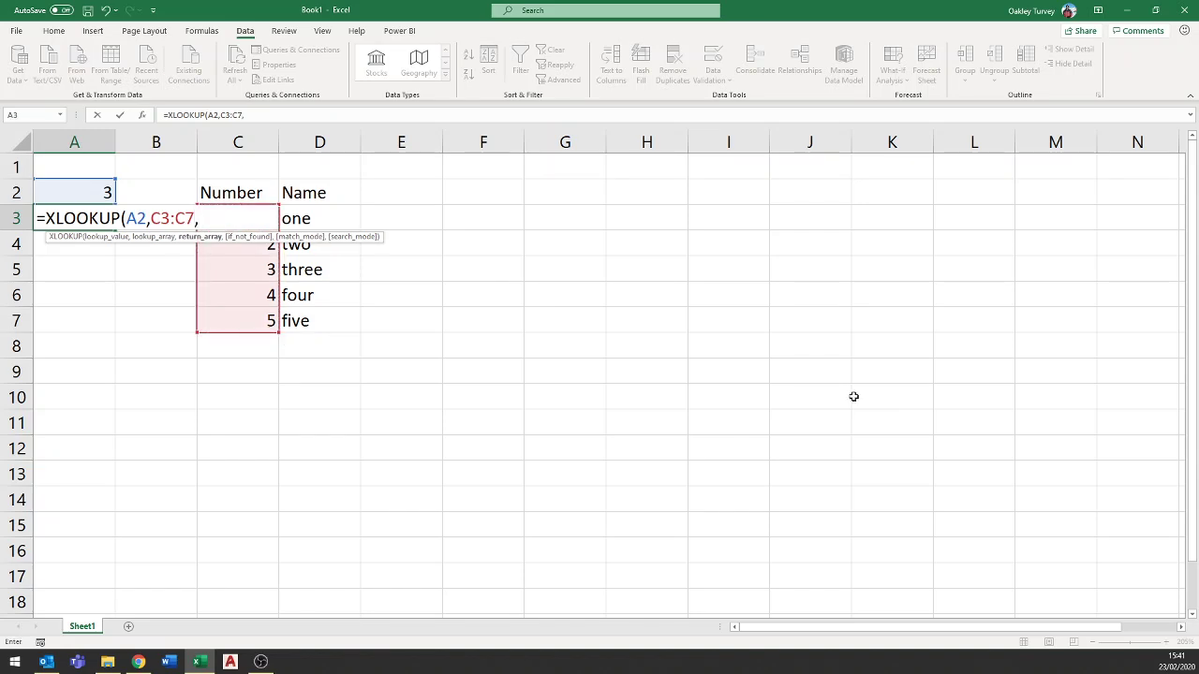
{"action": "left_click", "coordinate": [321, 217]}
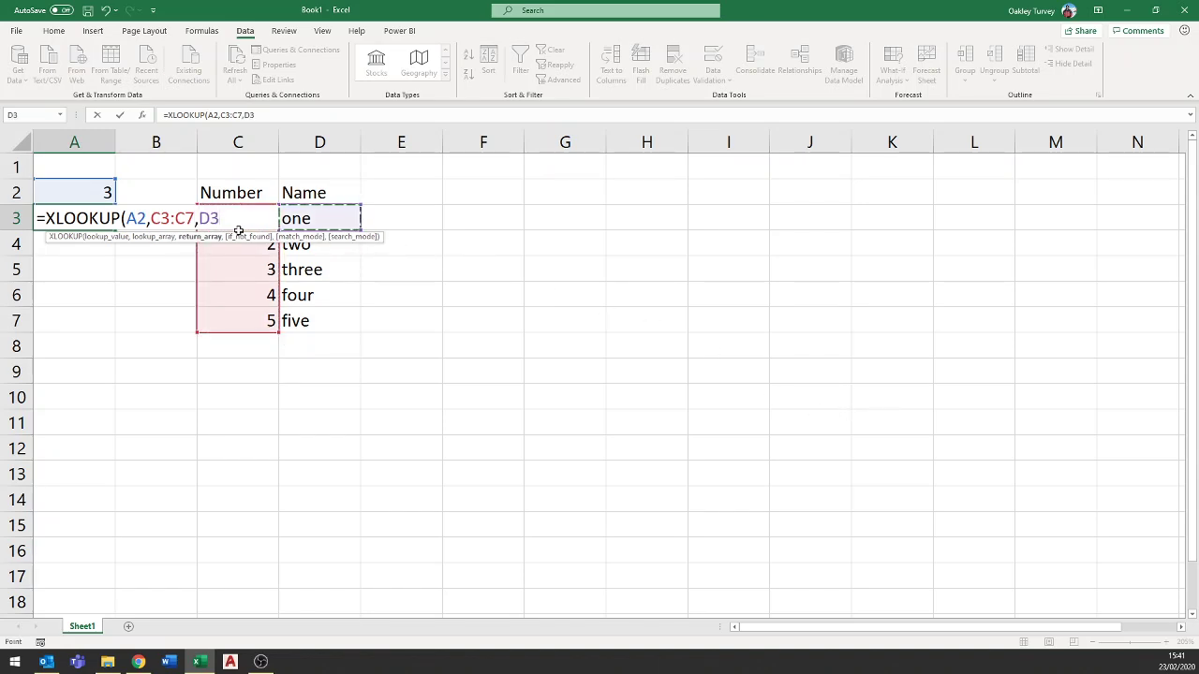
{"action": "key", "text": "ctrl+shift+Down"}
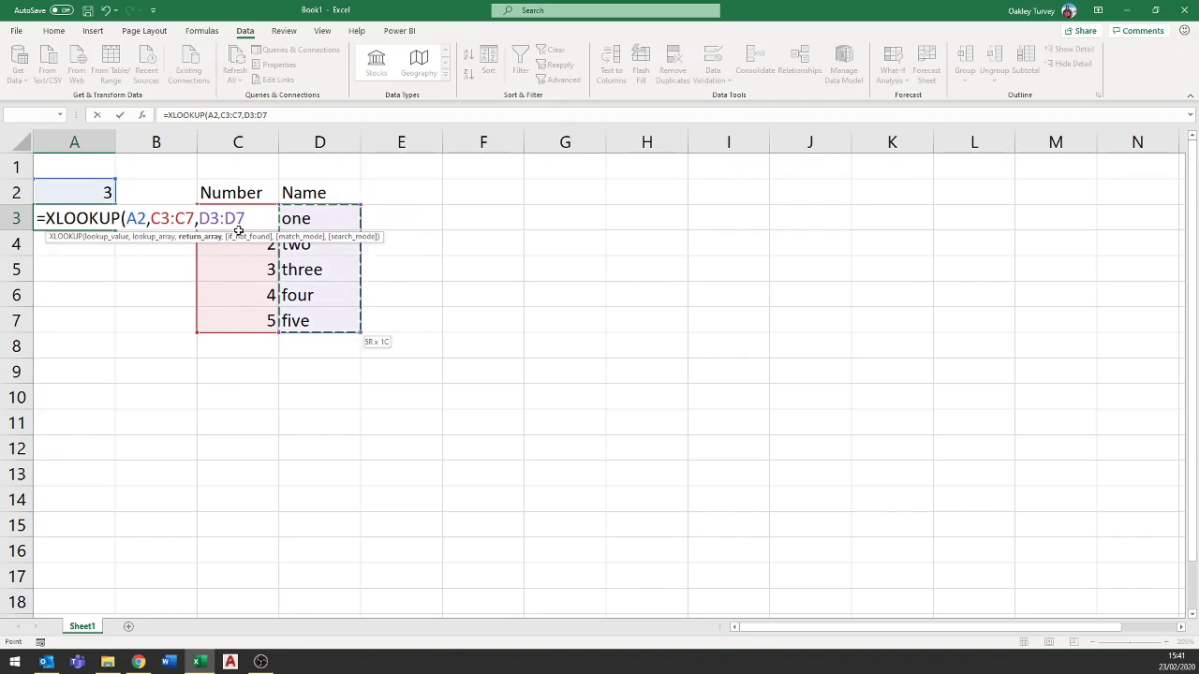
{"action": "key", "text": "Return"}
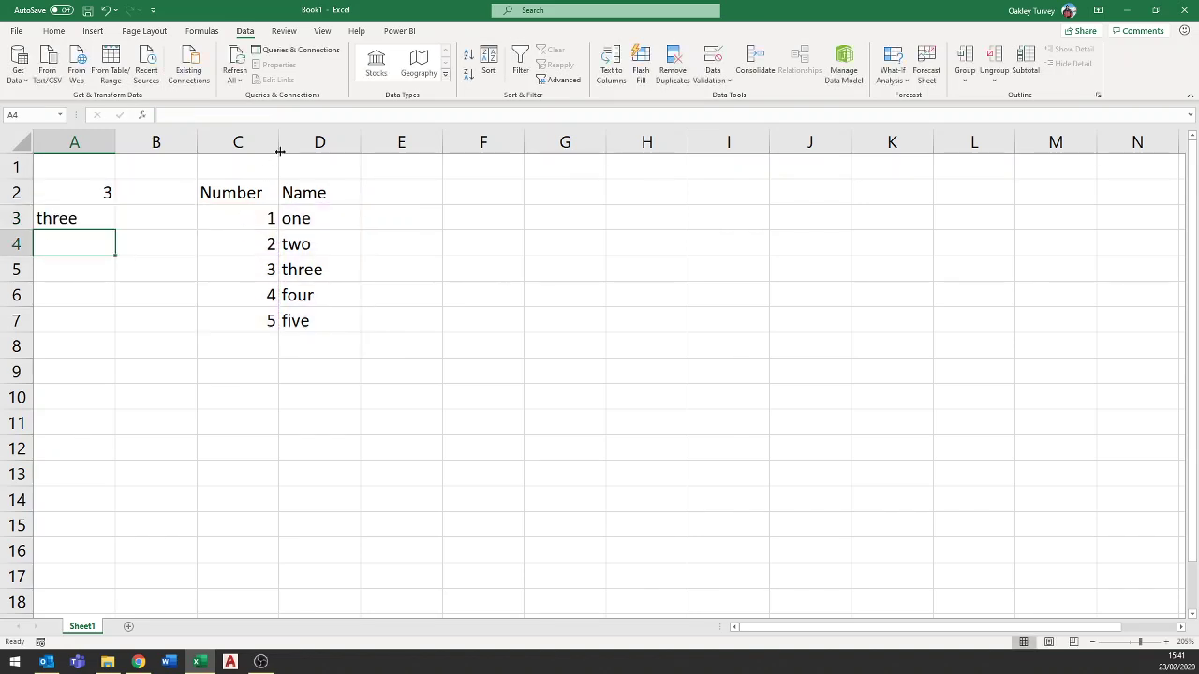
{"action": "left_click", "coordinate": [78, 218]}
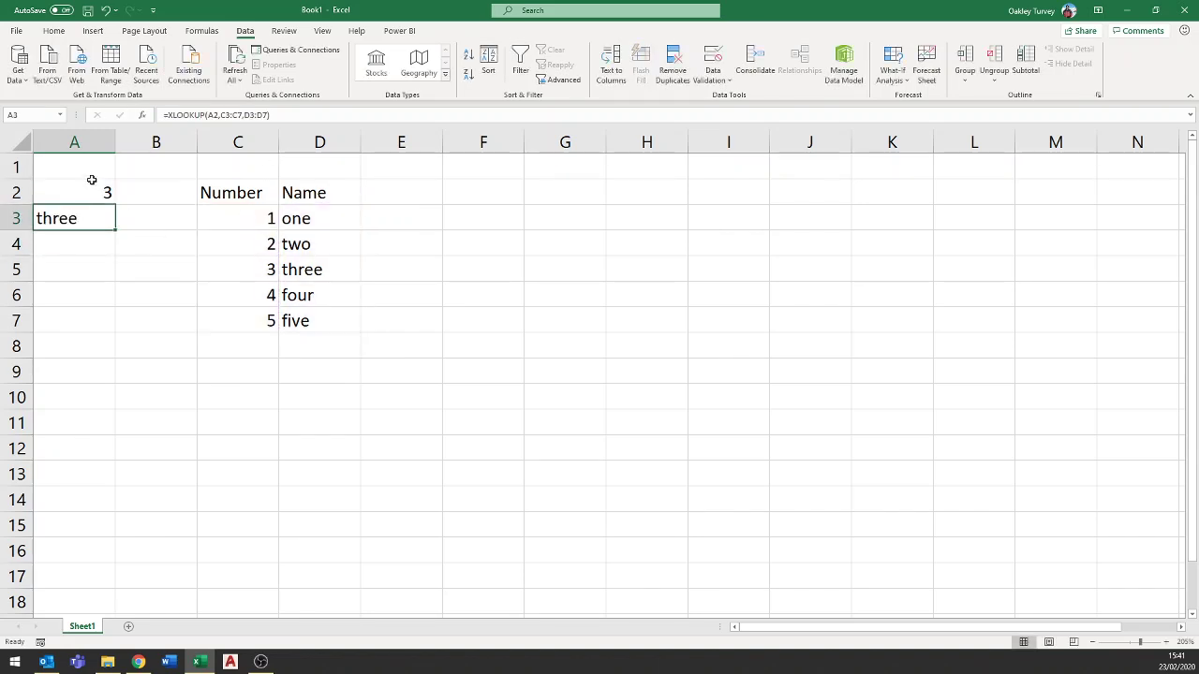
Step: Switch A2's dropdown to 1 so A3 returns "one"
{"action": "left_click", "coordinate": [94, 187]}
{"action": "left_click", "coordinate": [120, 198]}
{"action": "left_click", "coordinate": [98, 217]}
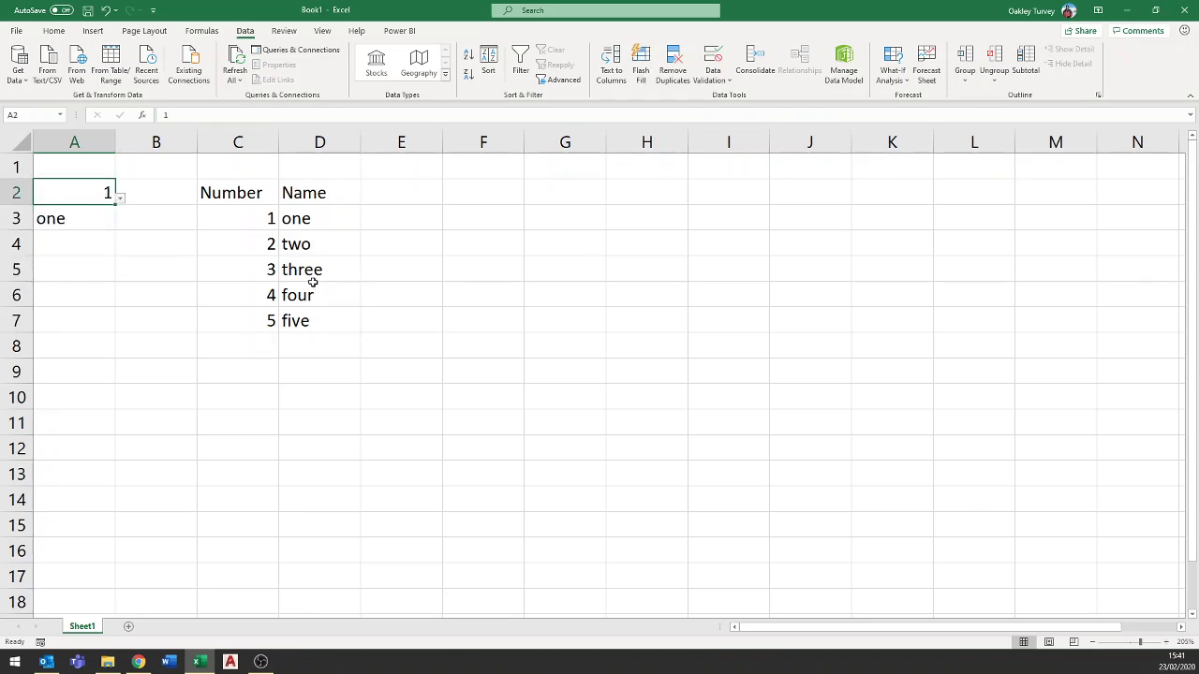
Step: Build =XLOOKUP(A2,C3:C7,P3:P7) in A5, with a return range that includes the Name header
{"action": "left_click", "coordinate": [73, 272]}
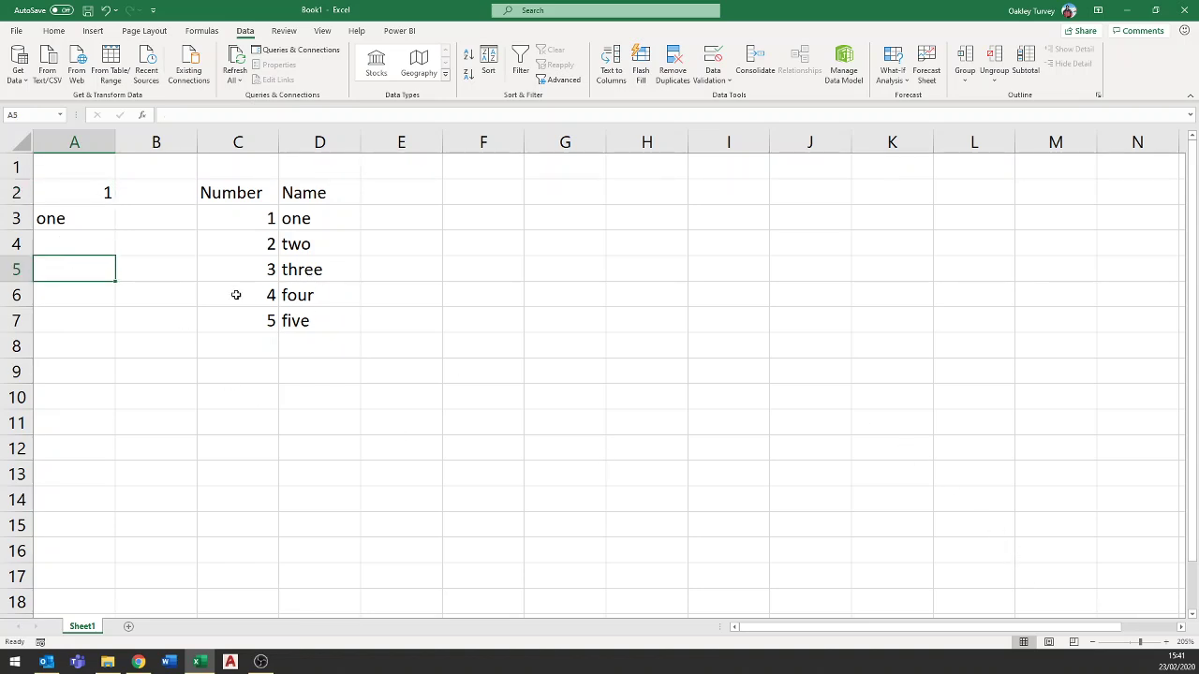
{"action": "type", "text": "=xl"}
{"action": "key", "text": "Tab"}
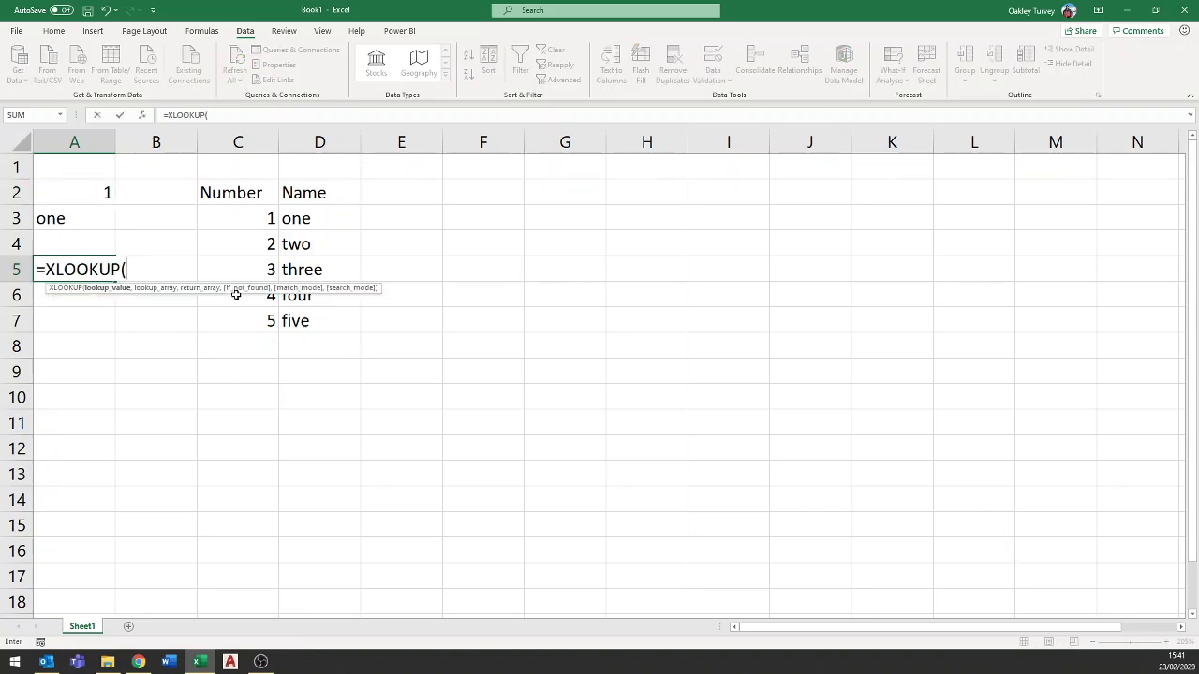
{"action": "left_click", "coordinate": [111, 189]}
{"action": "type", "text": ","}
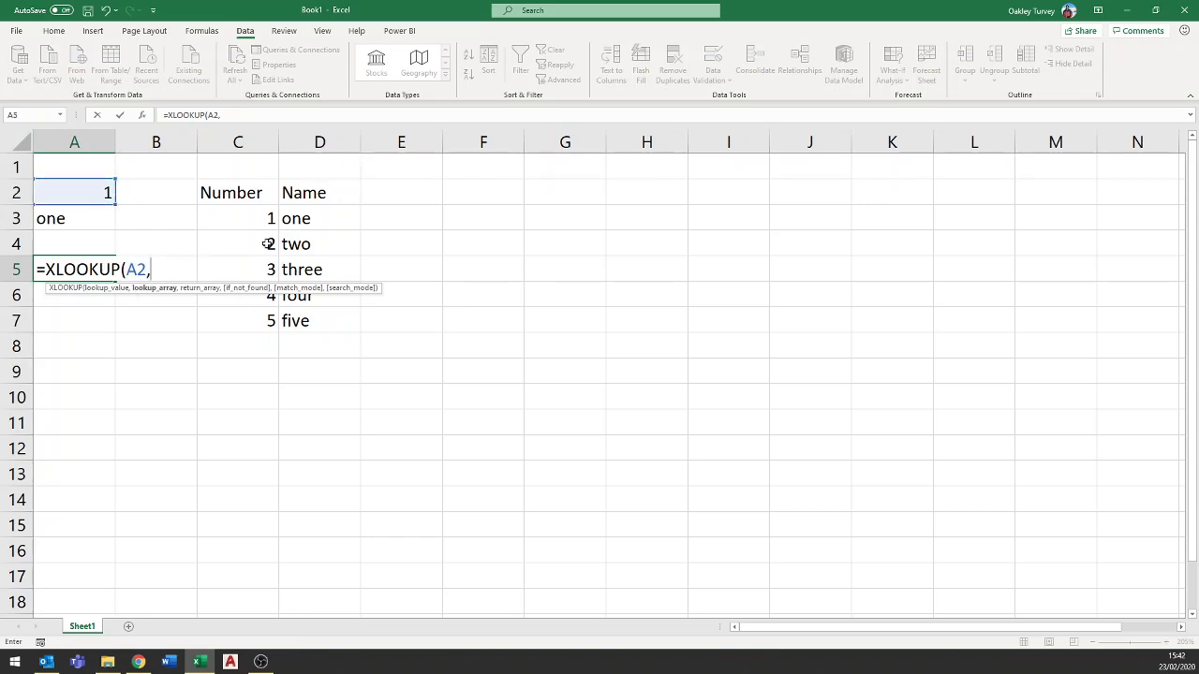
{"action": "left_click_drag", "start_coordinate": [259, 214], "coordinate": [249, 310]}
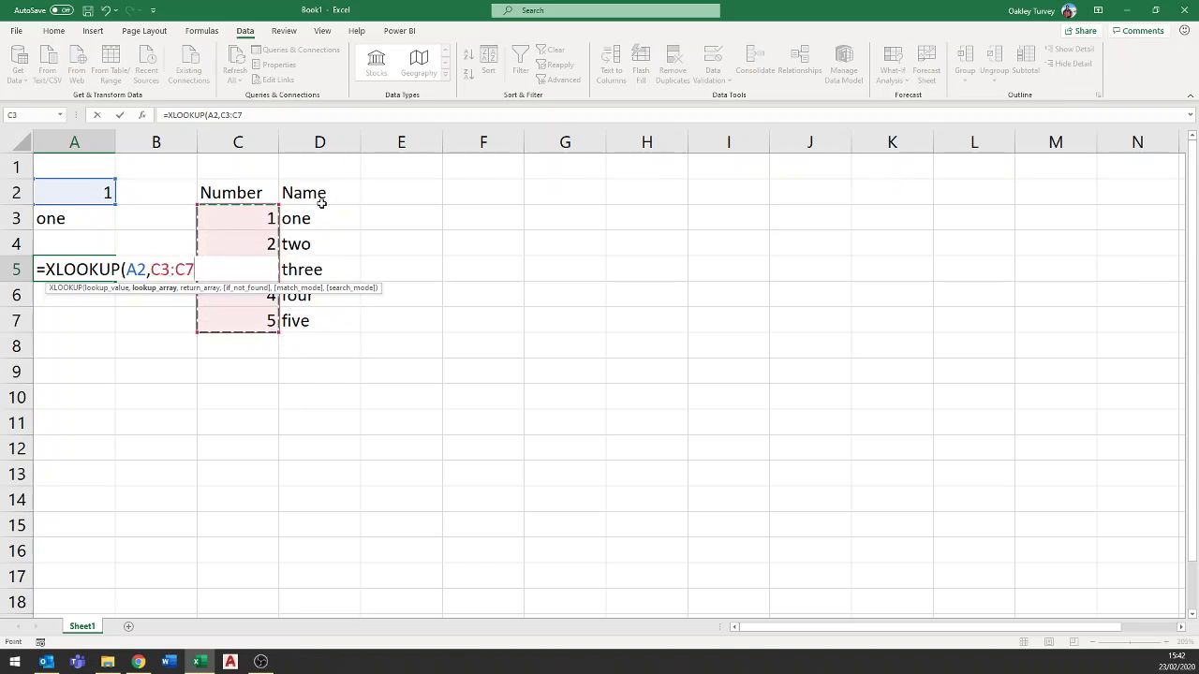
{"action": "type", "text": ","}
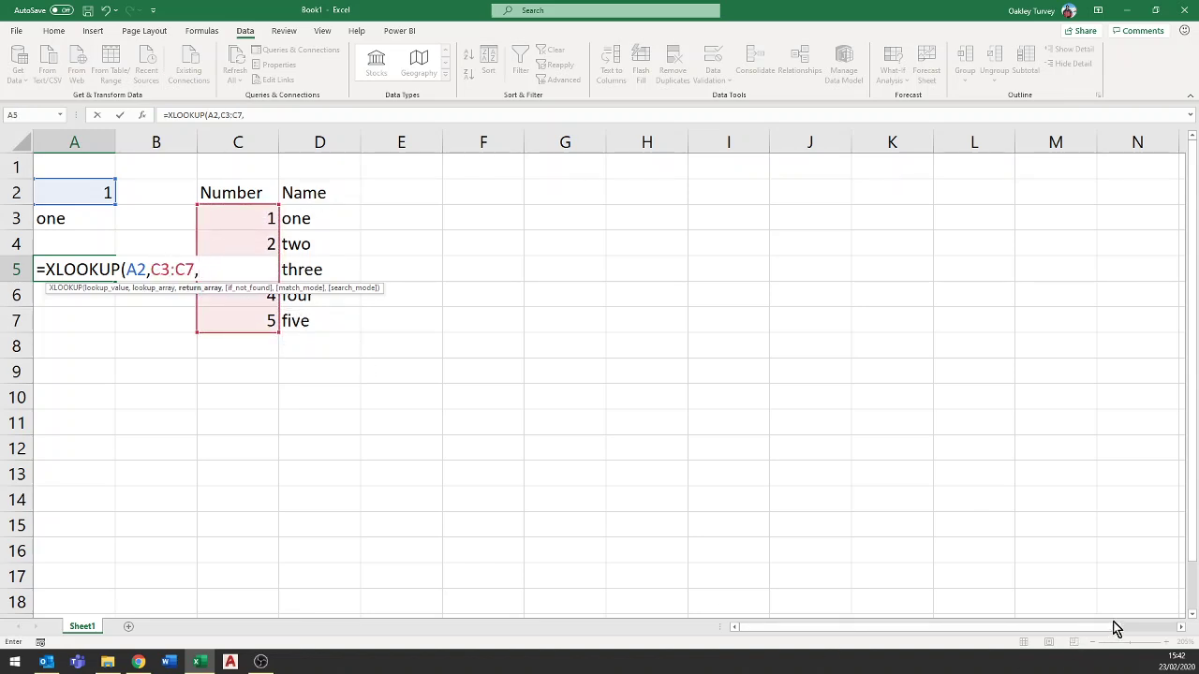
{"action": "left_click", "coordinate": [1149, 628]}
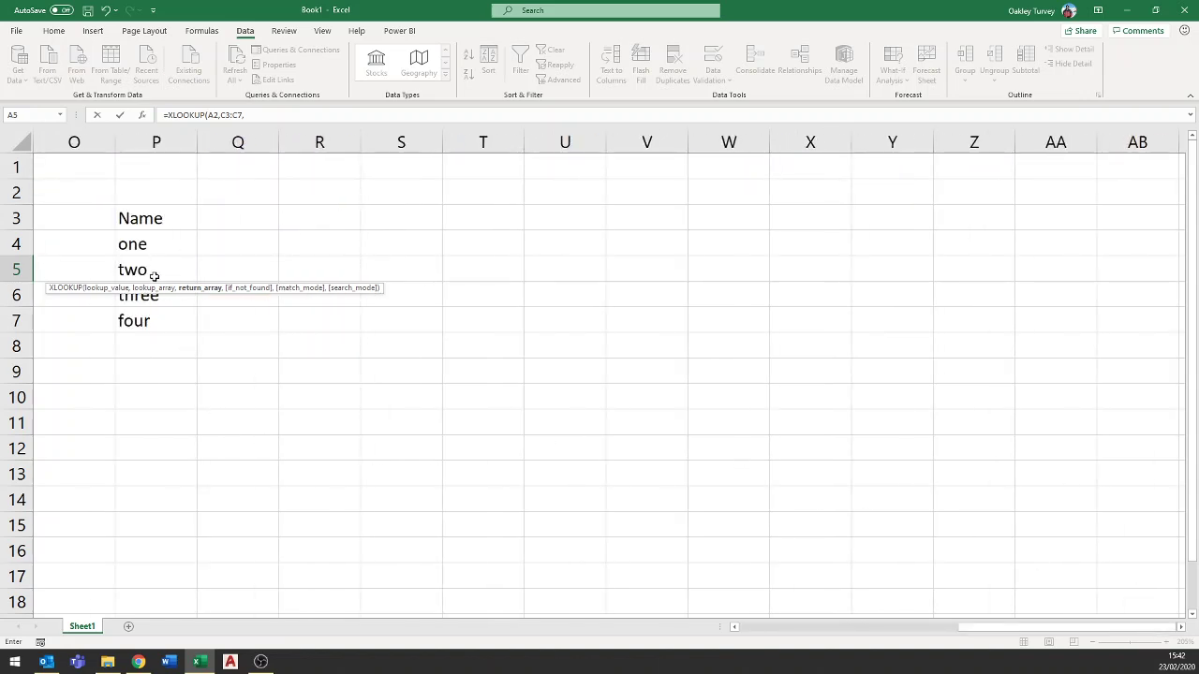
{"action": "left_click", "coordinate": [168, 220]}
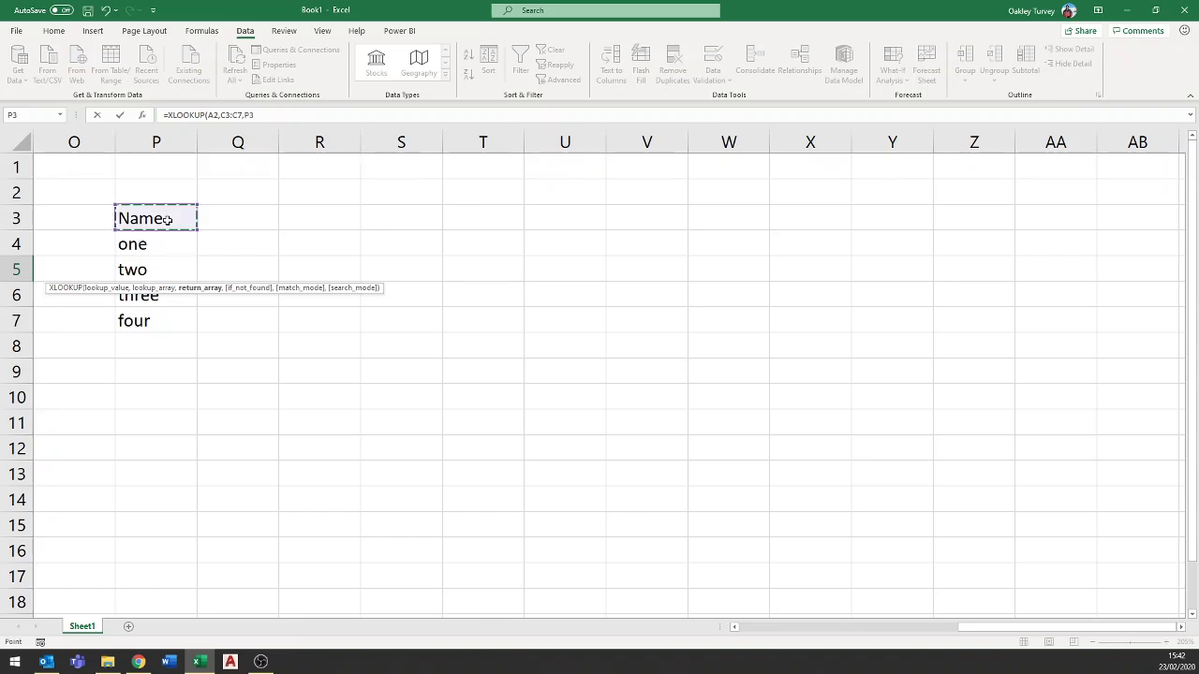
{"action": "key", "text": "ctrl+shift+Down"}
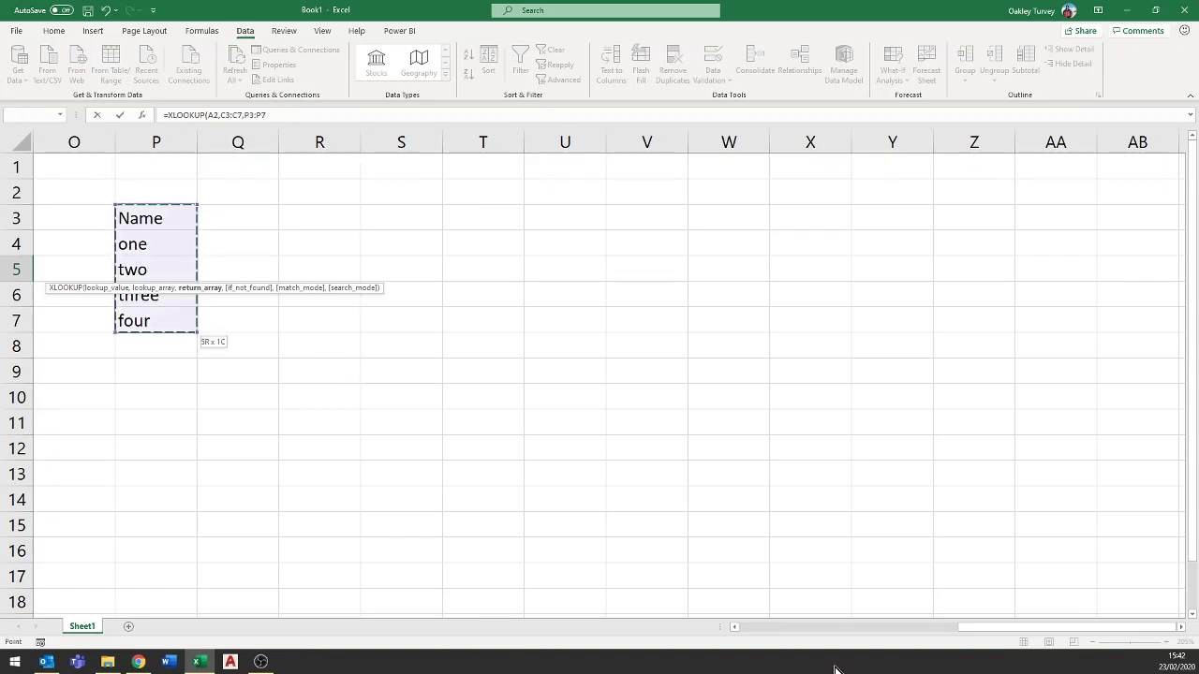
{"action": "left_click", "coordinate": [792, 631]}
Step: Commit A5's formula, set A2 to 3, and reopen A5 to show its misaligned ranges
{"action": "key", "text": "Return"}
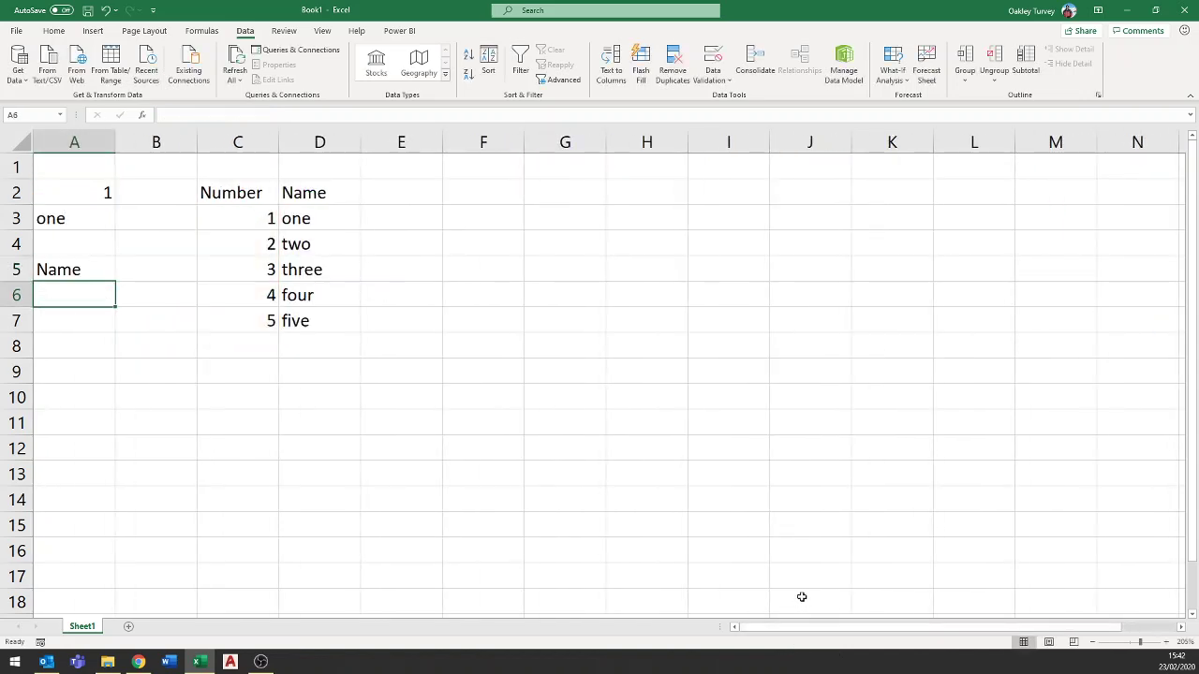
{"action": "left_click", "coordinate": [80, 272]}
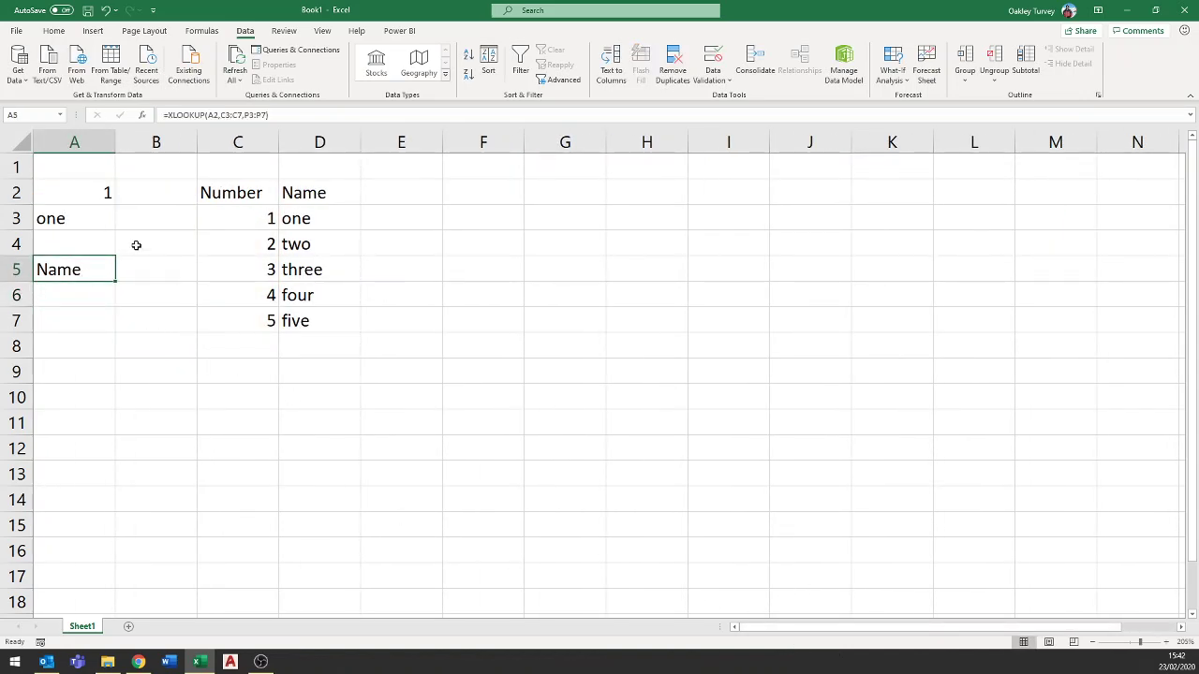
{"action": "left_click", "coordinate": [97, 197]}
{"action": "left_click", "coordinate": [119, 196]}
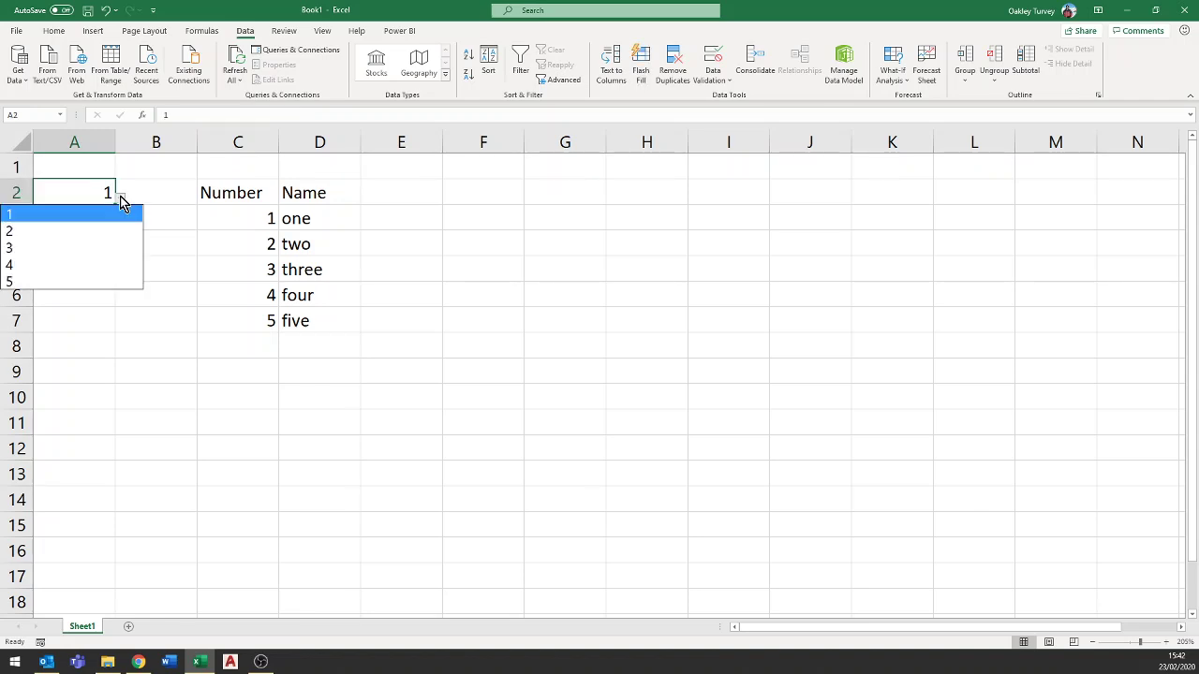
{"action": "left_click", "coordinate": [36, 249]}
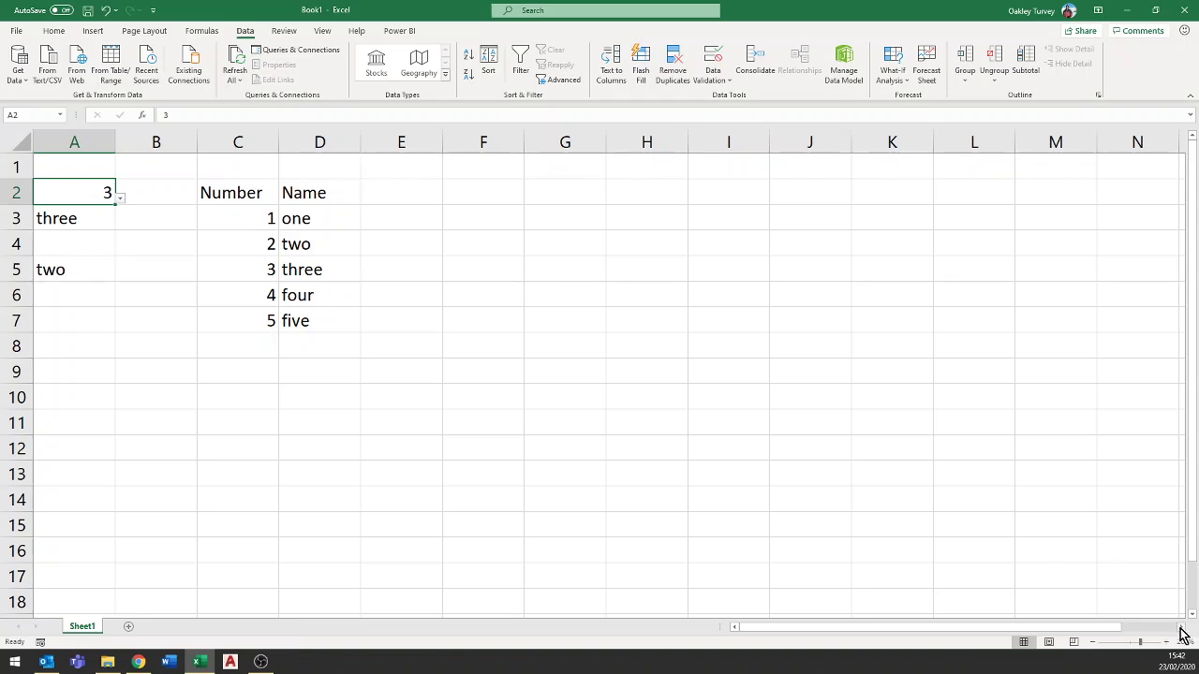
{"action": "double_click", "coordinate": [85, 269]}
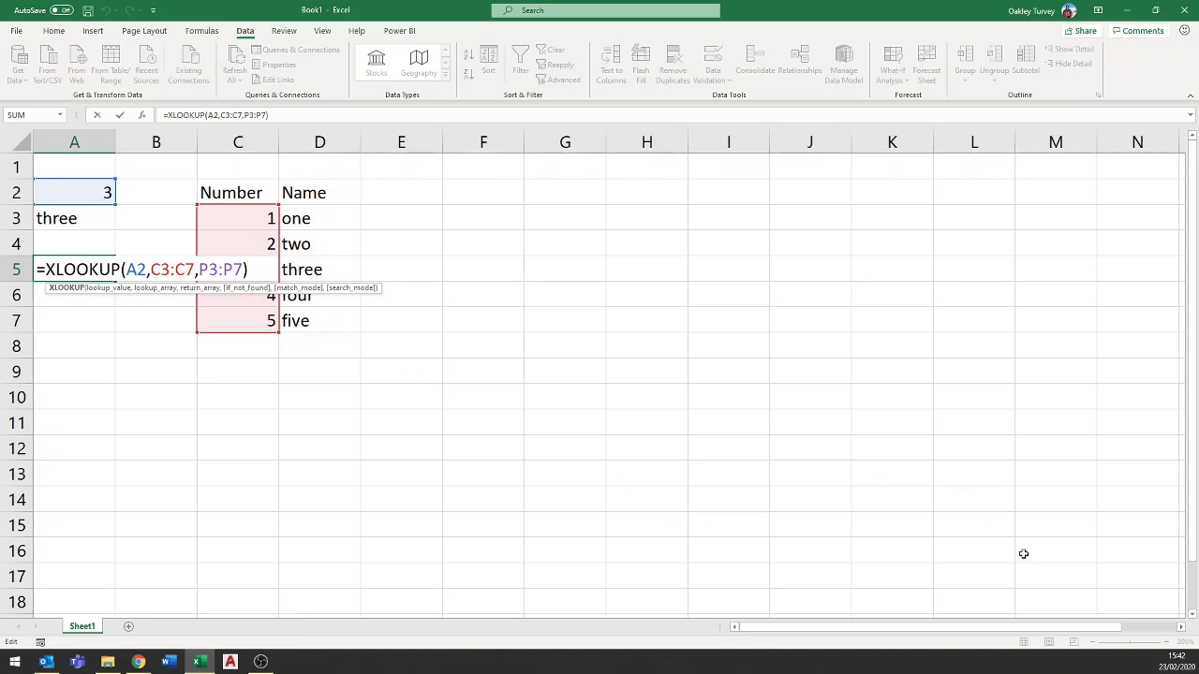
{"action": "left_click", "coordinate": [1179, 627]}
{"action": "left_click", "coordinate": [1179, 628]}
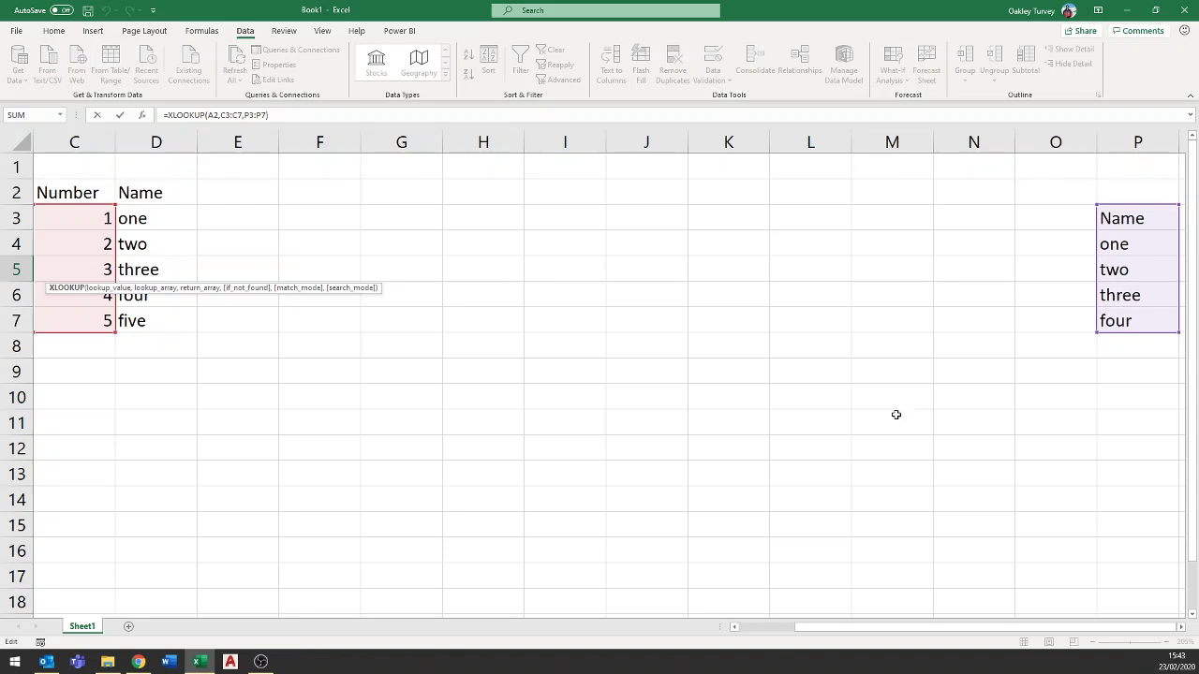
Step: Return to column A and commit A5's XLOOKUP unchanged, still showing "two" for 3
{"action": "left_click", "coordinate": [755, 638]}
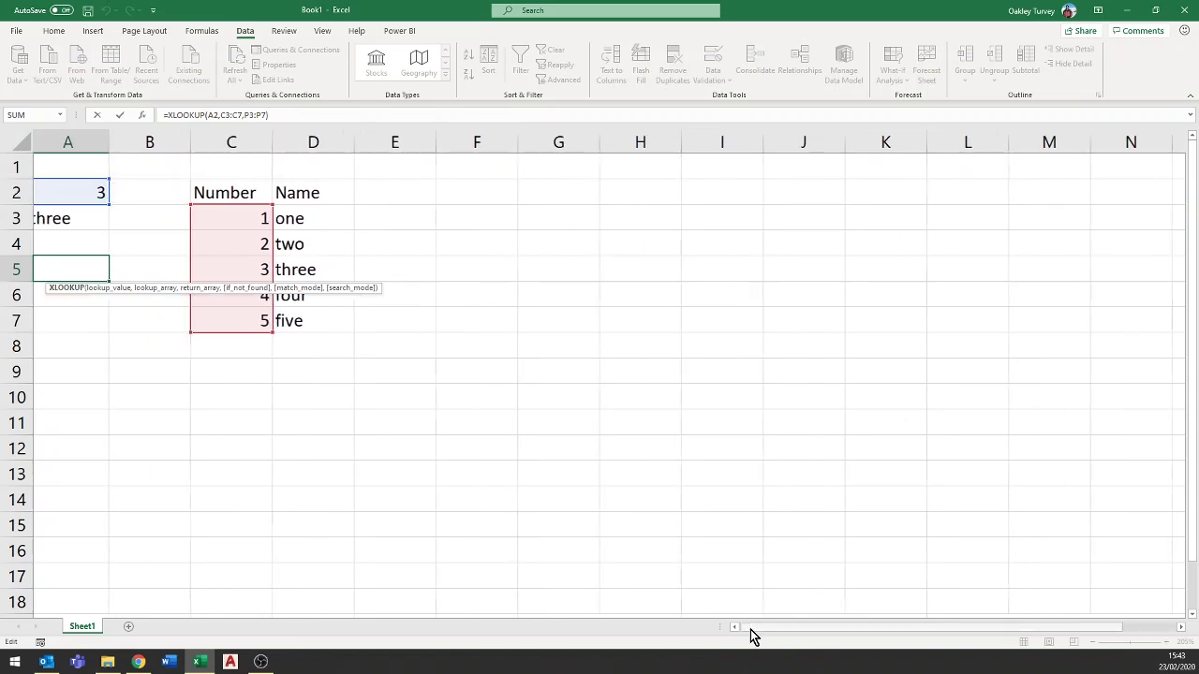
{"action": "key", "text": "Return"}
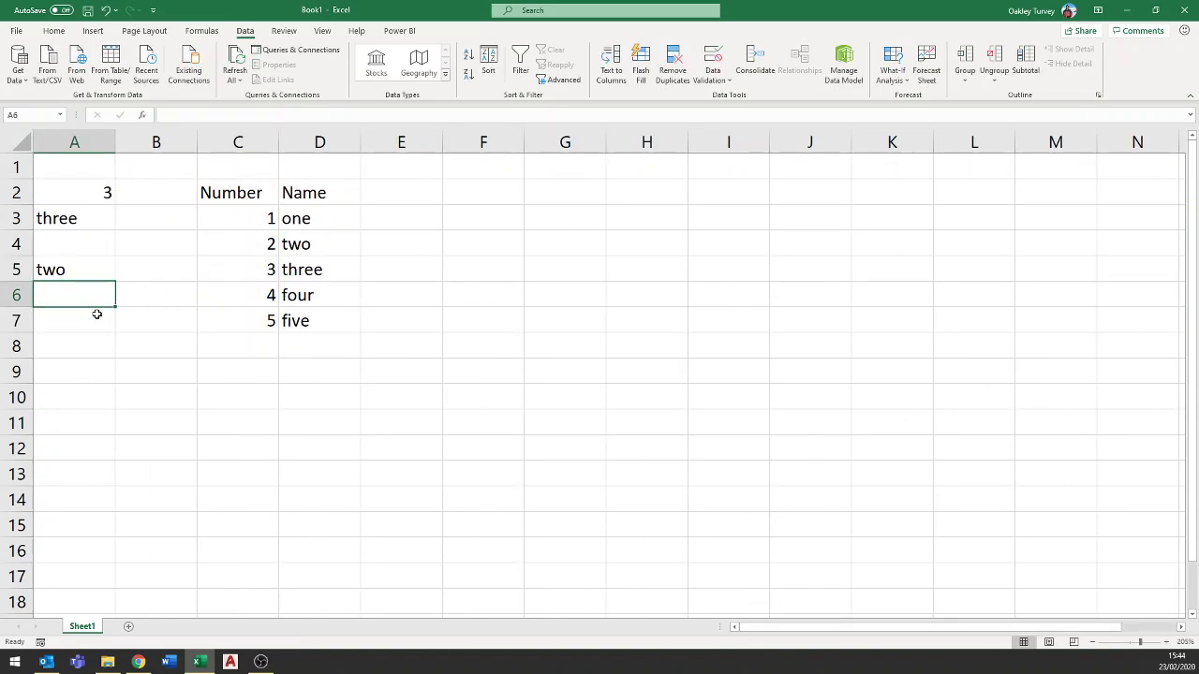